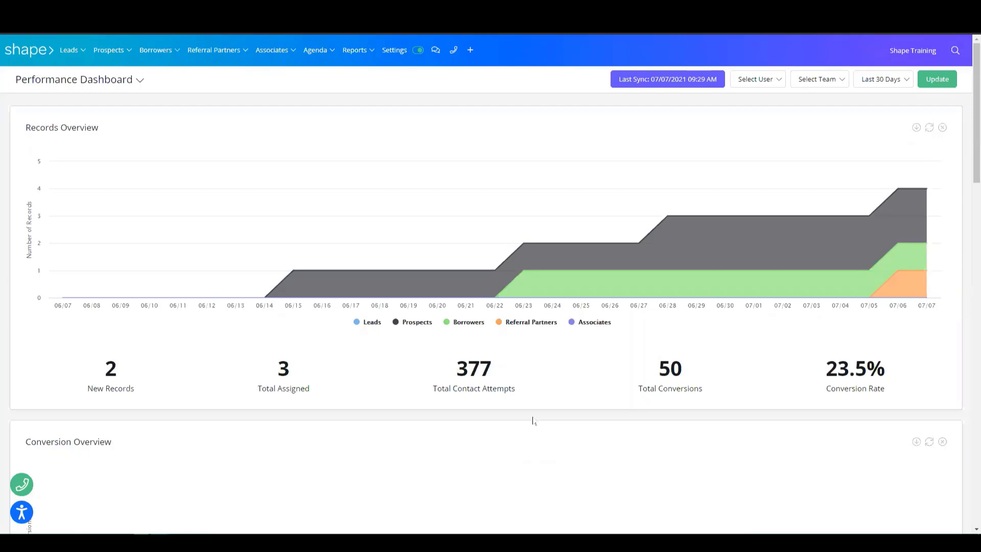
Start a new marketing source campaign with channel type Pay Per Lead, lead source "Test" and campaign name "Test".
left_click(393, 51)
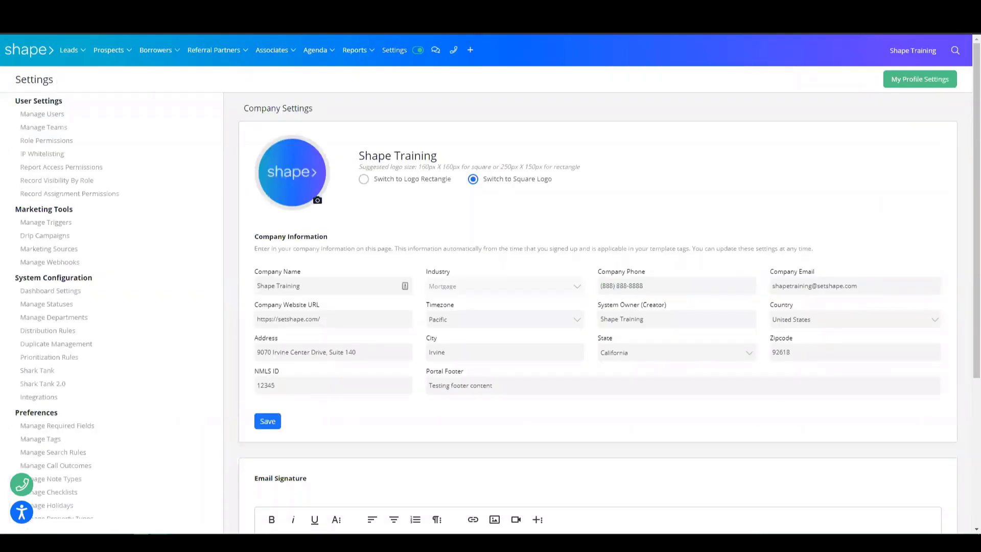
left_click(72, 250)
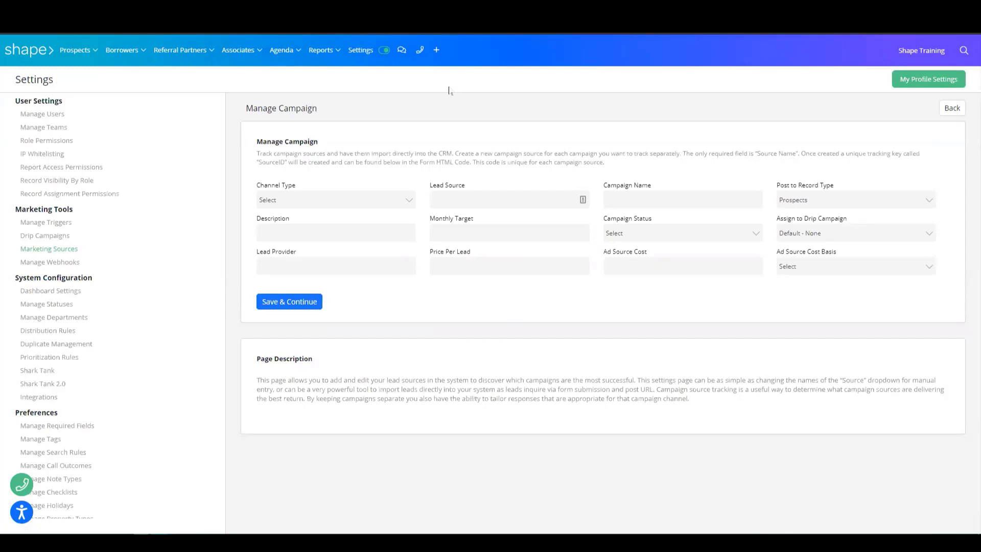
left_click(361, 207)
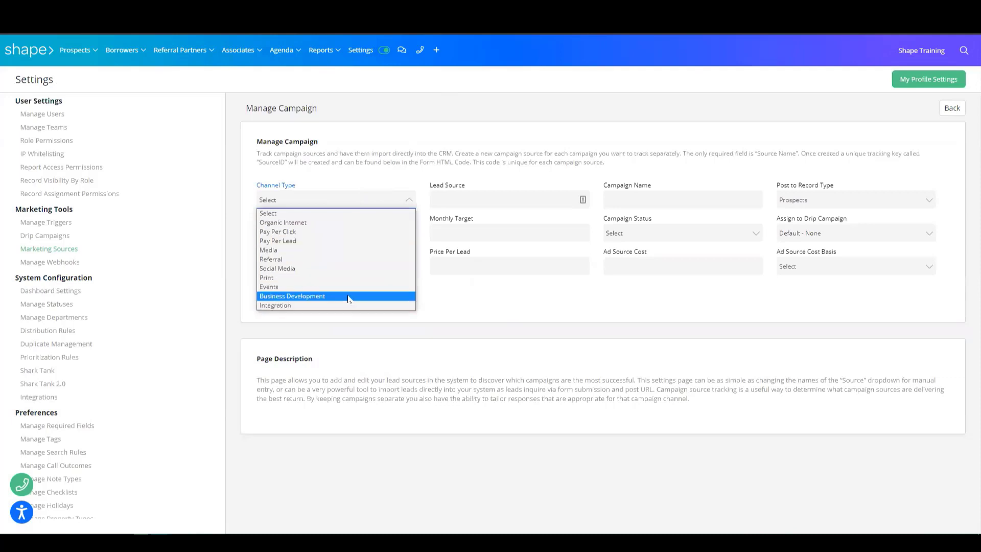
left_click(336, 241)
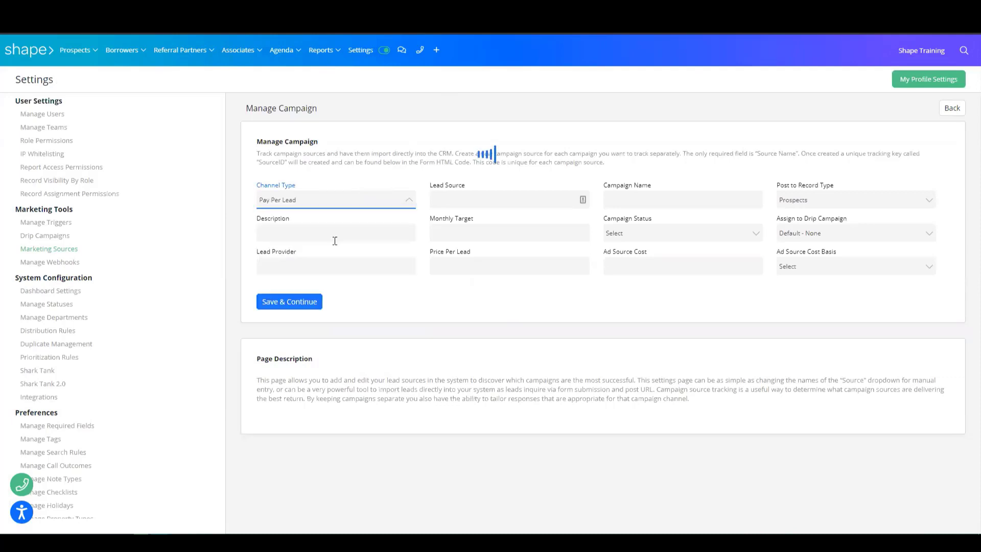
left_click(501, 198)
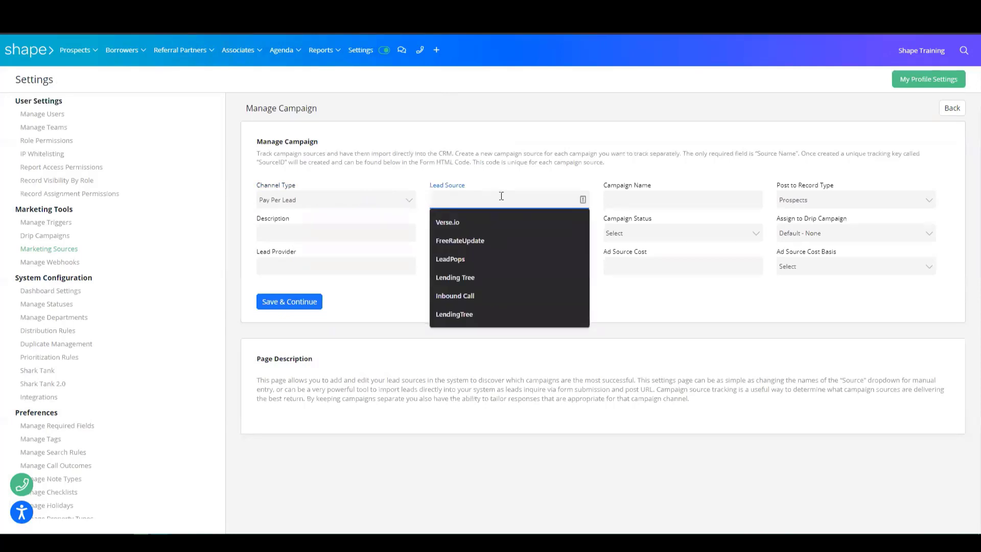
type("T")
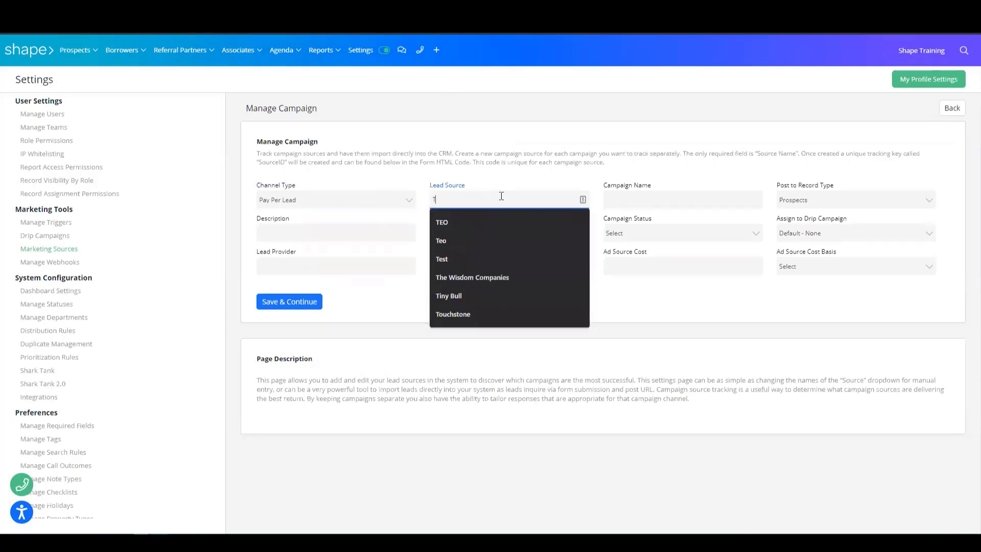
type("est")
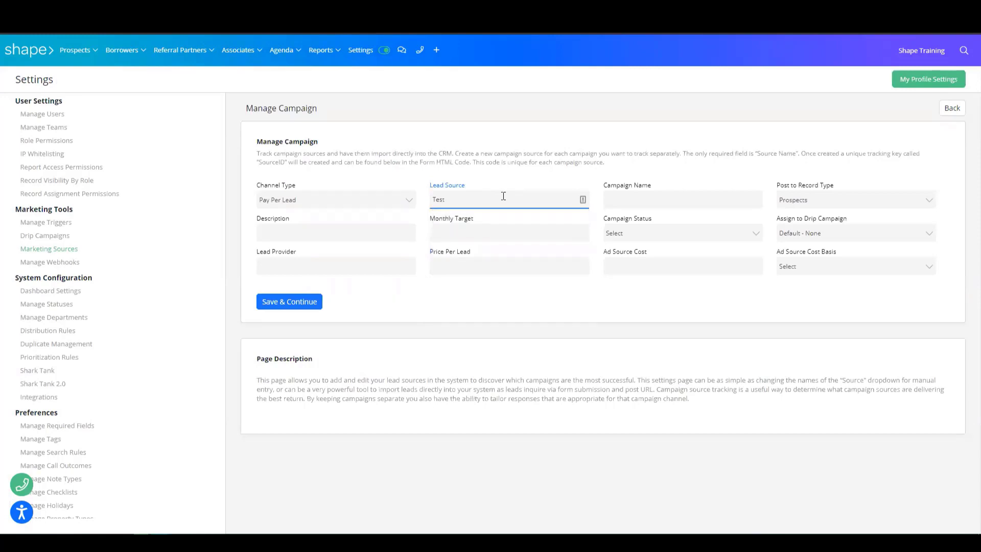
left_click(675, 200)
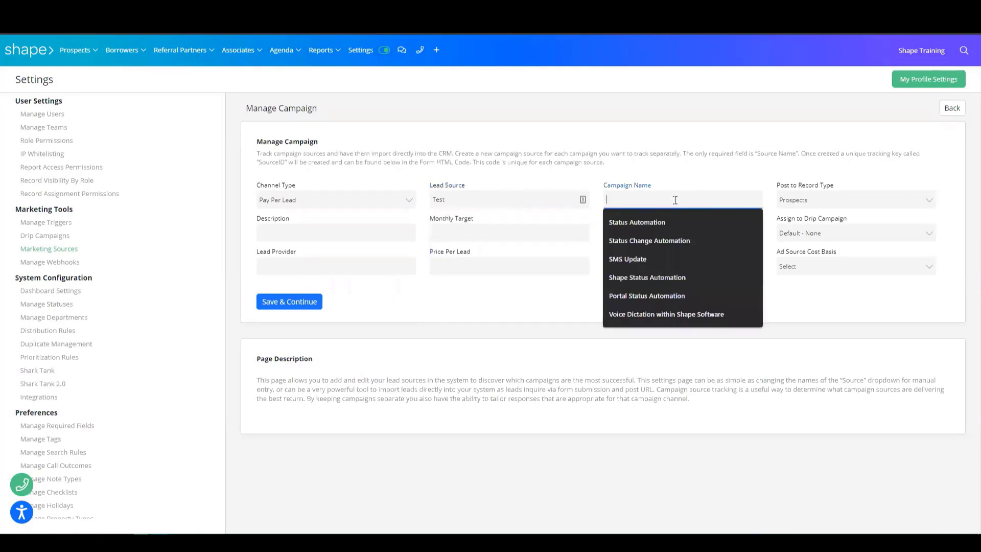
type("Test")
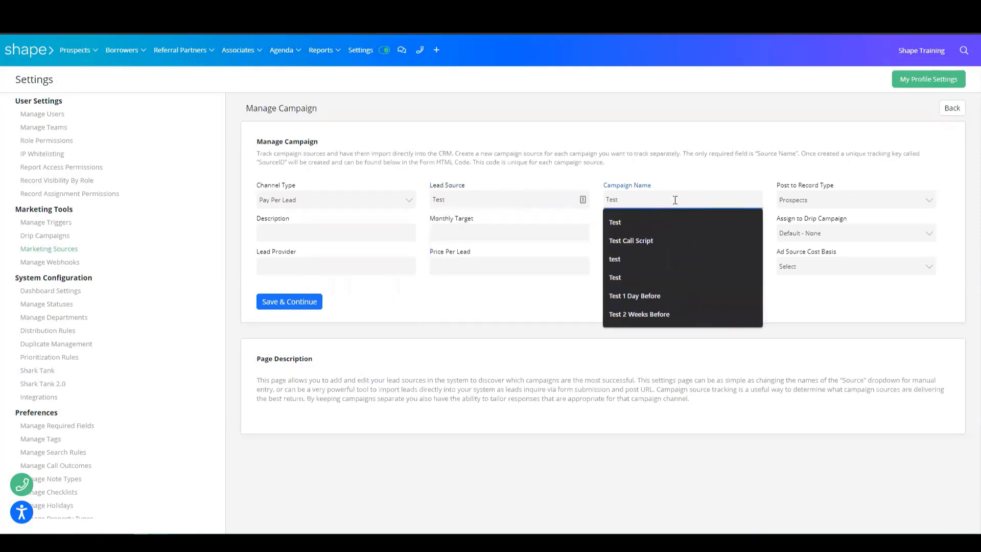
Post the campaign to the Leads record type, set its campaign status to On, and save it.
left_click(830, 200)
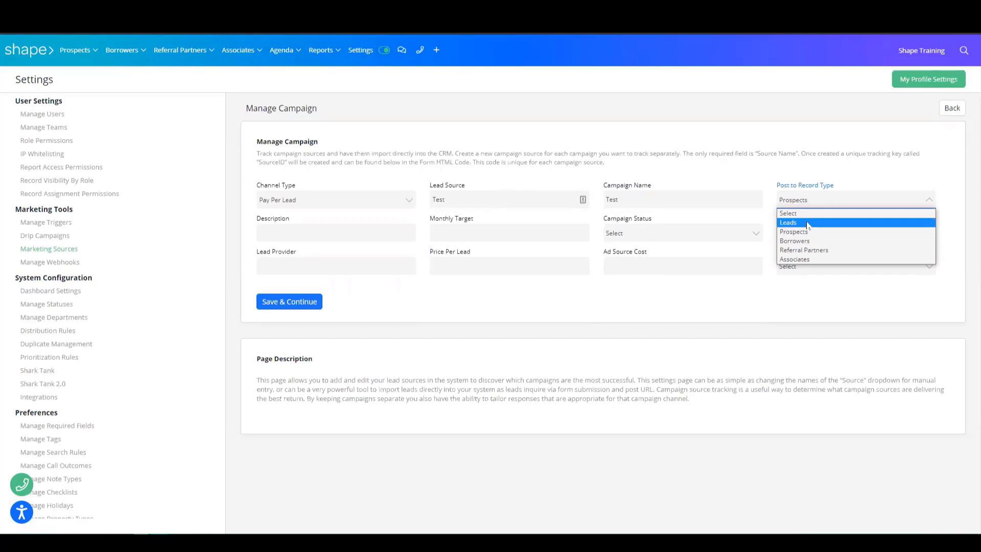
left_click(807, 223)
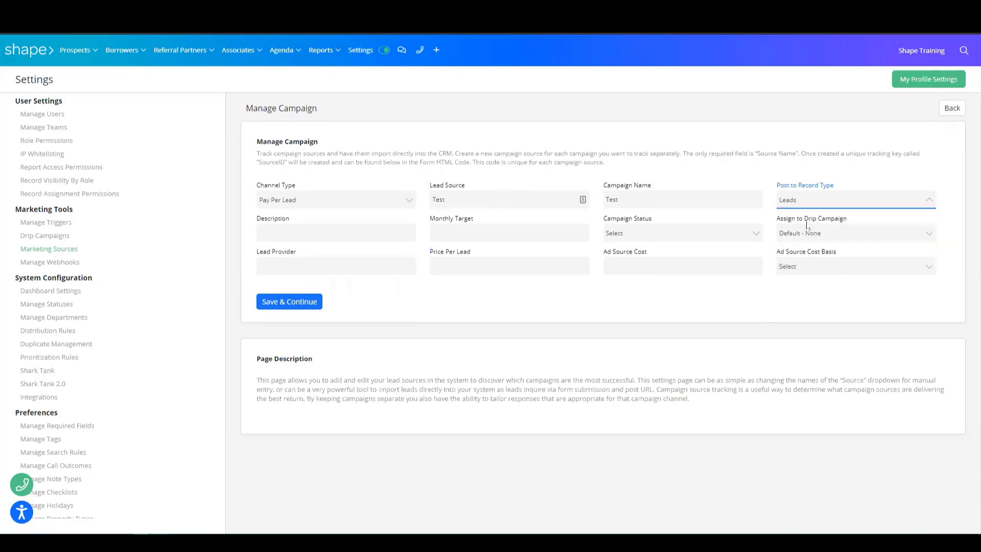
left_click(650, 233)
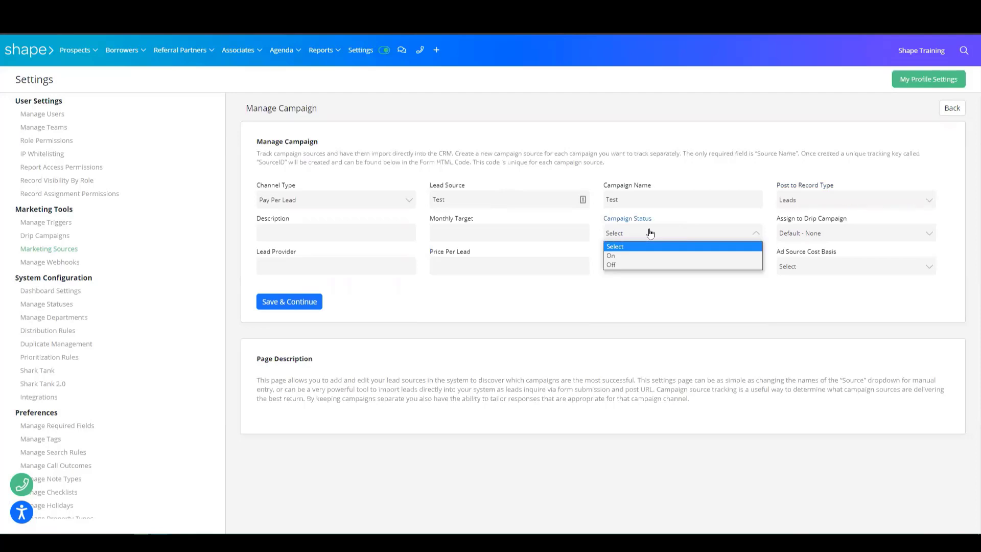
left_click(625, 256)
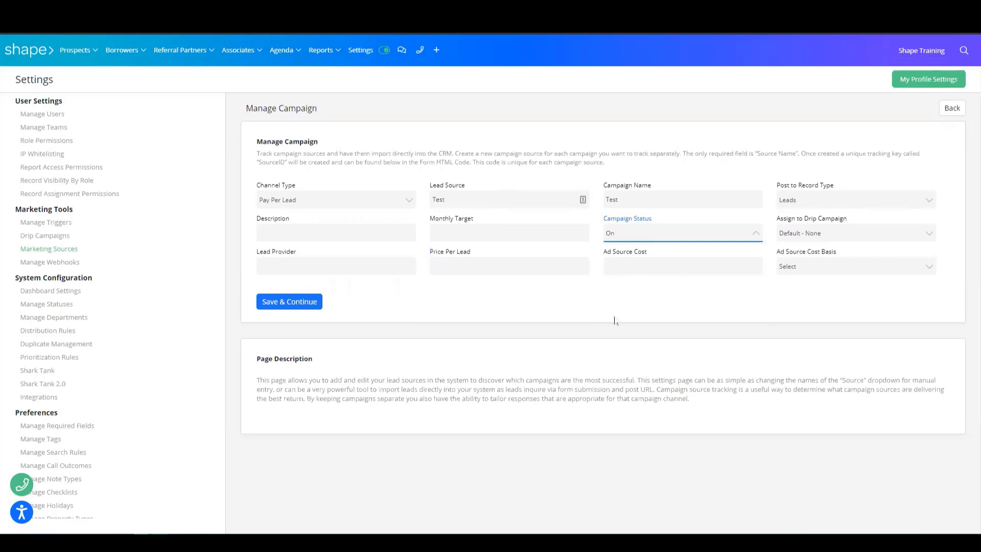
left_click(289, 302)
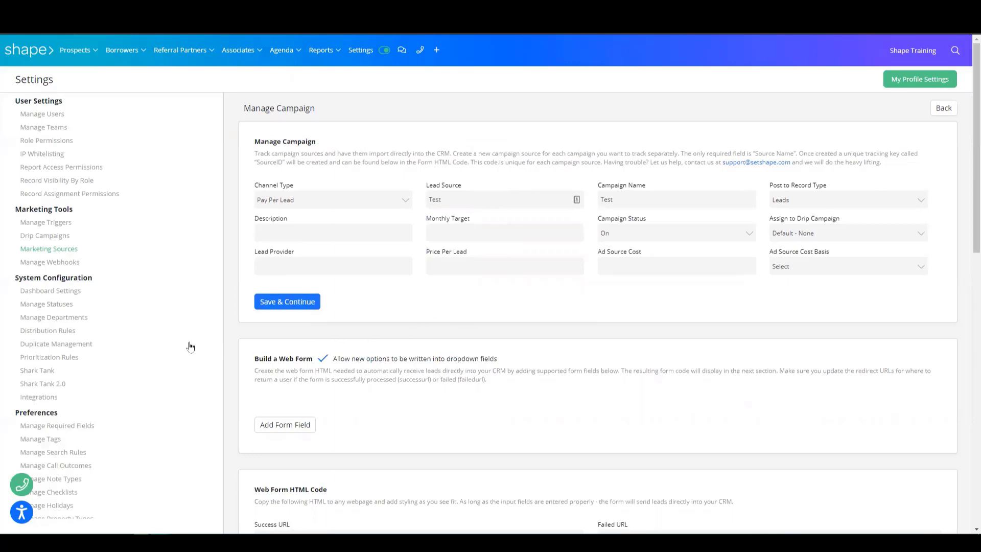
Create a new distribution rule named "Test" with distribution status On and distribution method Push.
left_click(40, 335)
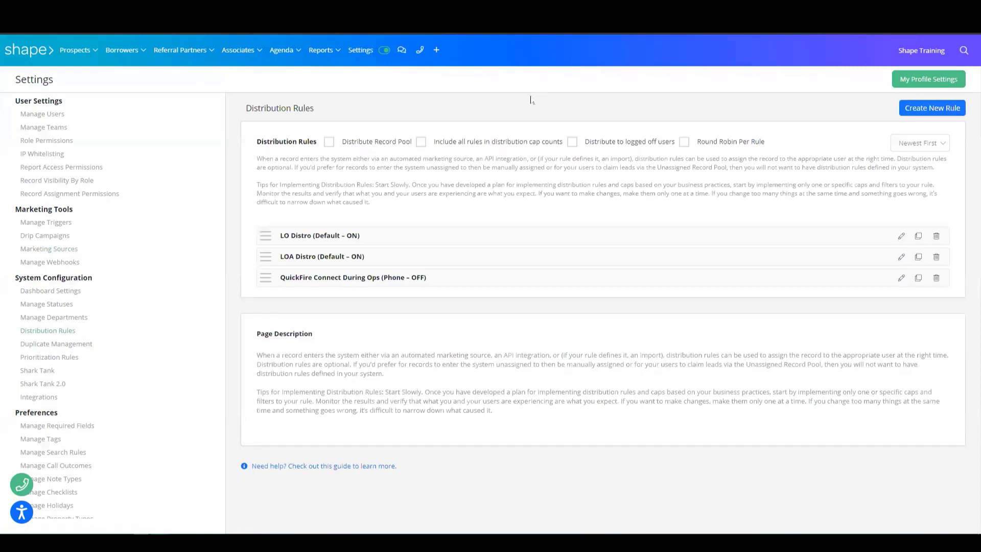
left_click(913, 110)
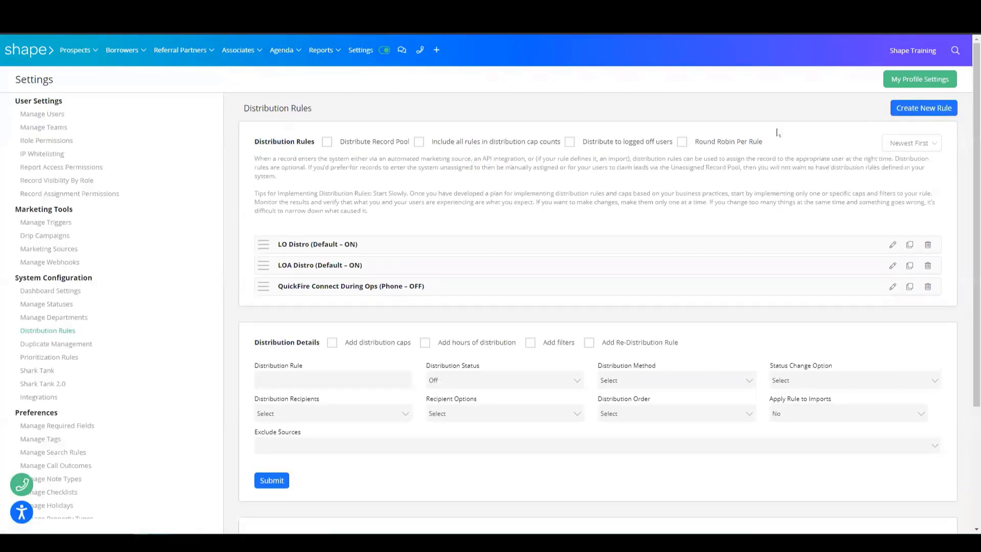
scroll(776, 132, "down", 1)
scroll(776, 132, "down", 2)
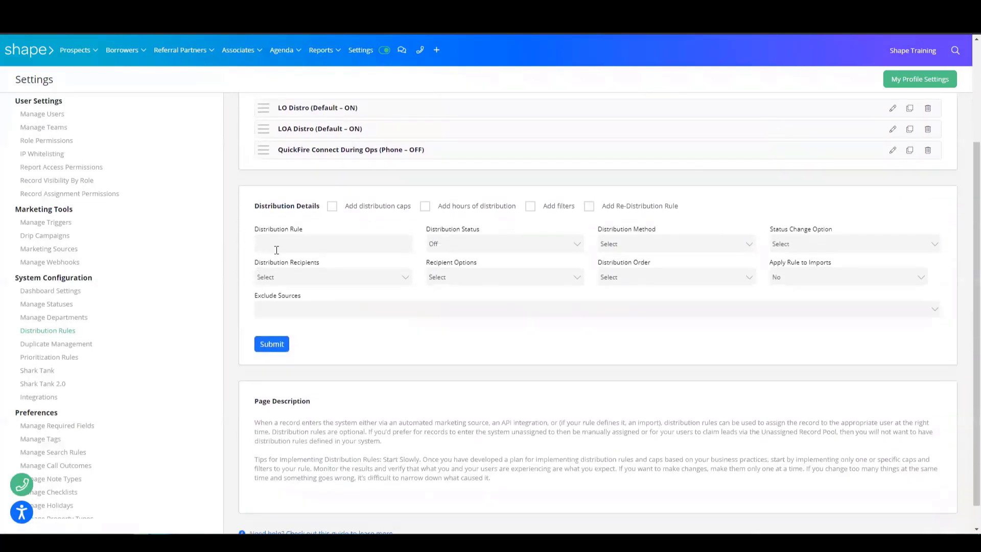
left_click(292, 241)
type("Test")
left_click(449, 245)
left_click(448, 263)
left_click(660, 243)
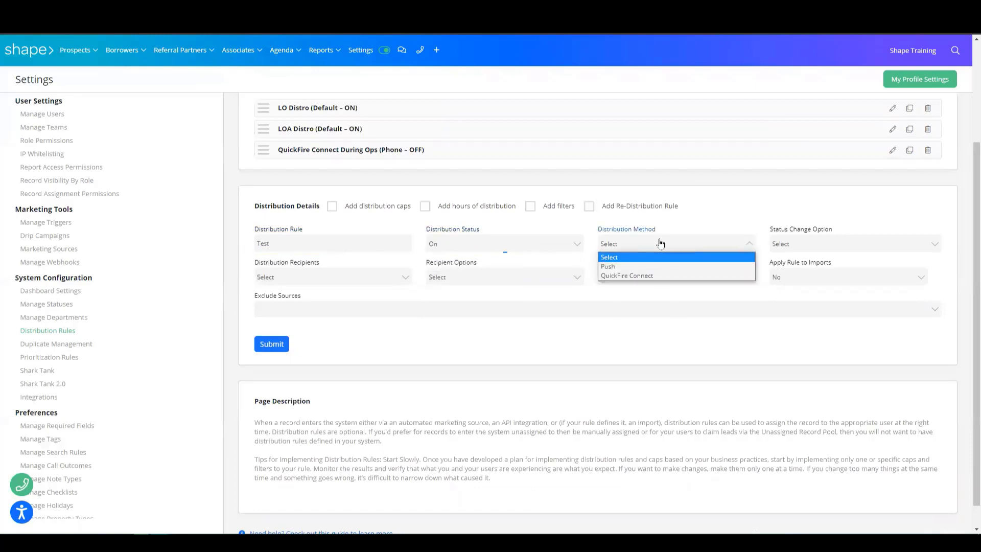
left_click(640, 267)
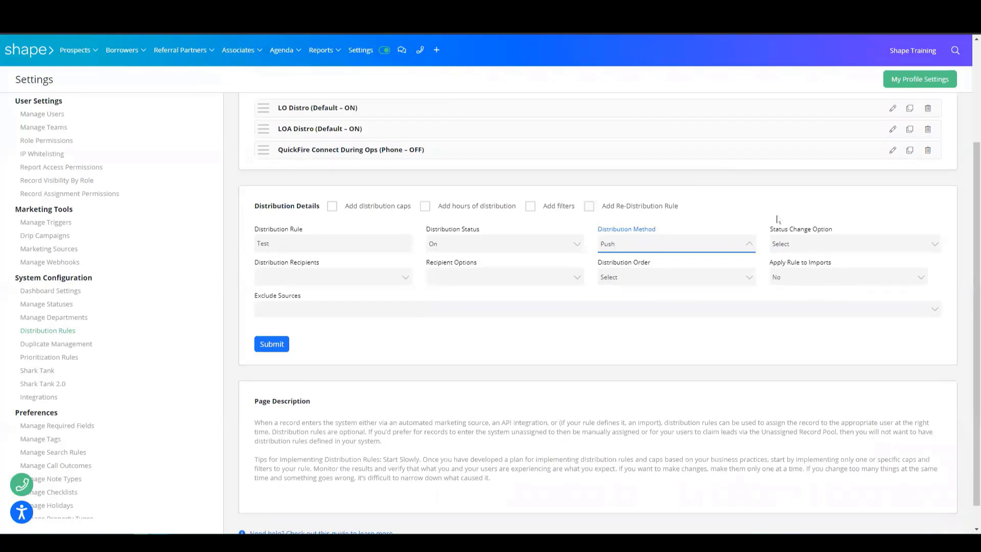
Set the rule's recipients to the Loan Officer (LO) department with distribution order Oldest First, and submit the rule.
left_click(355, 283)
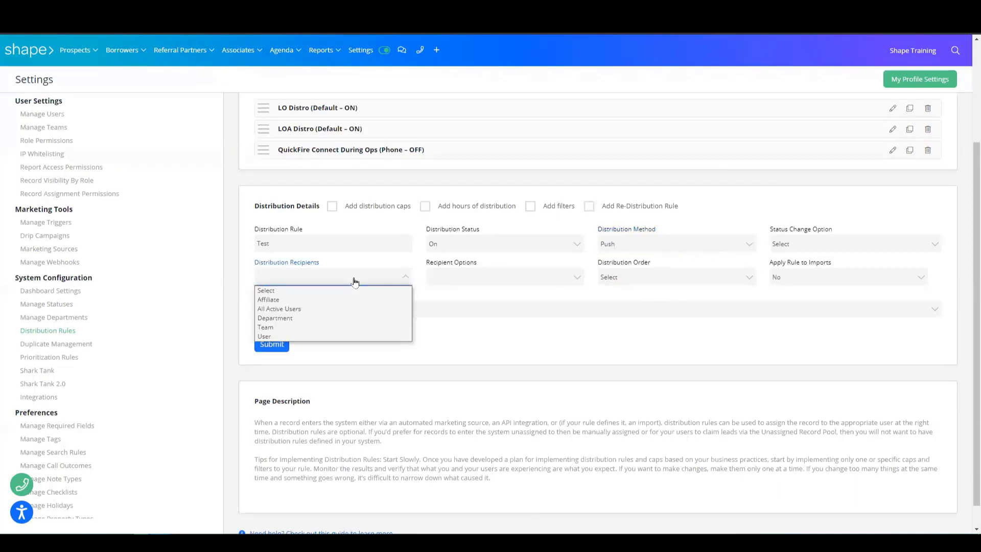
left_click(323, 318)
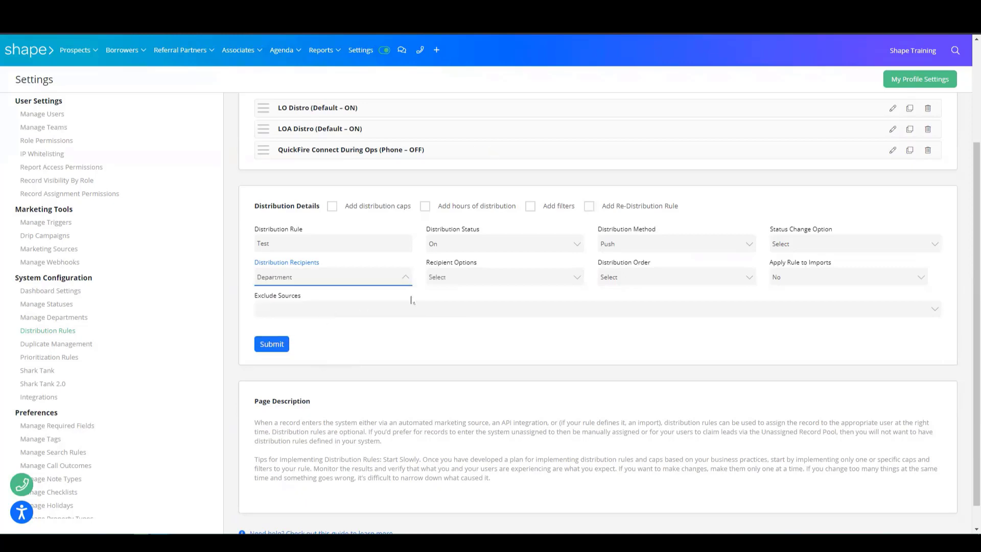
left_click(450, 277)
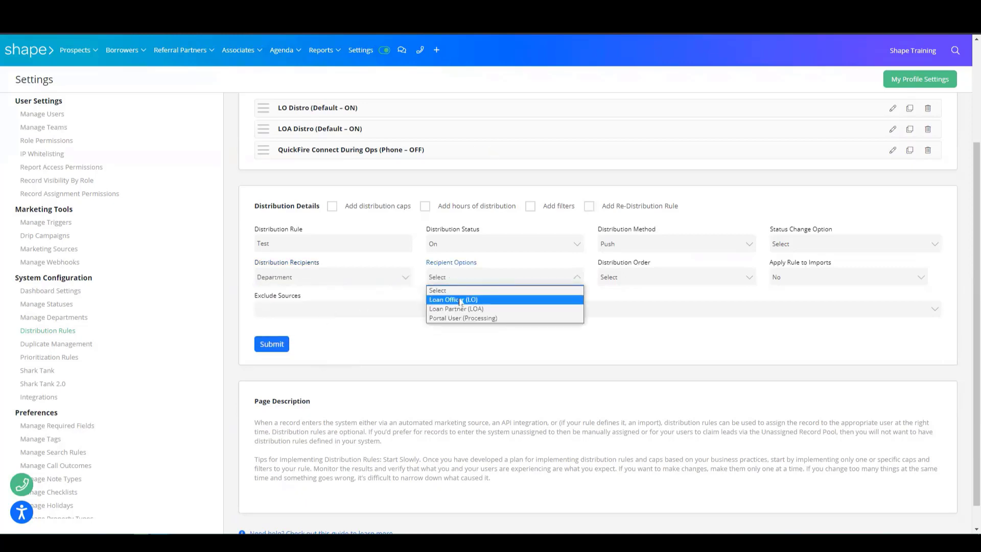
left_click(461, 301)
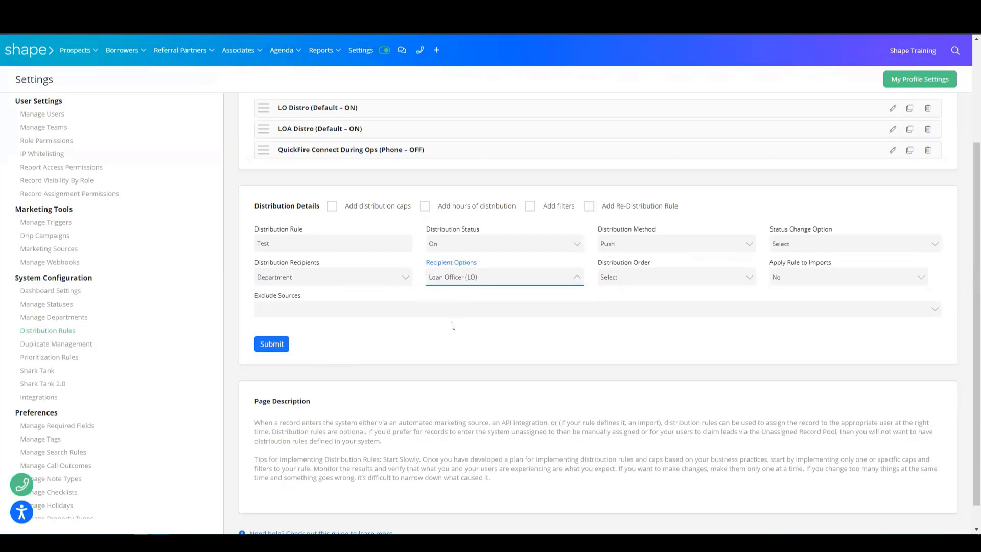
left_click(656, 285)
left_click(645, 301)
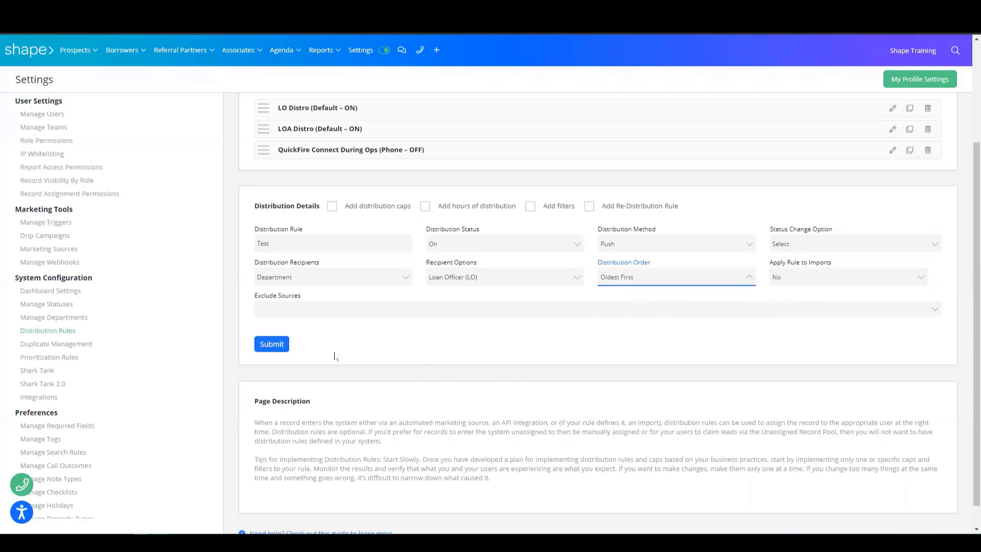
left_click(265, 345)
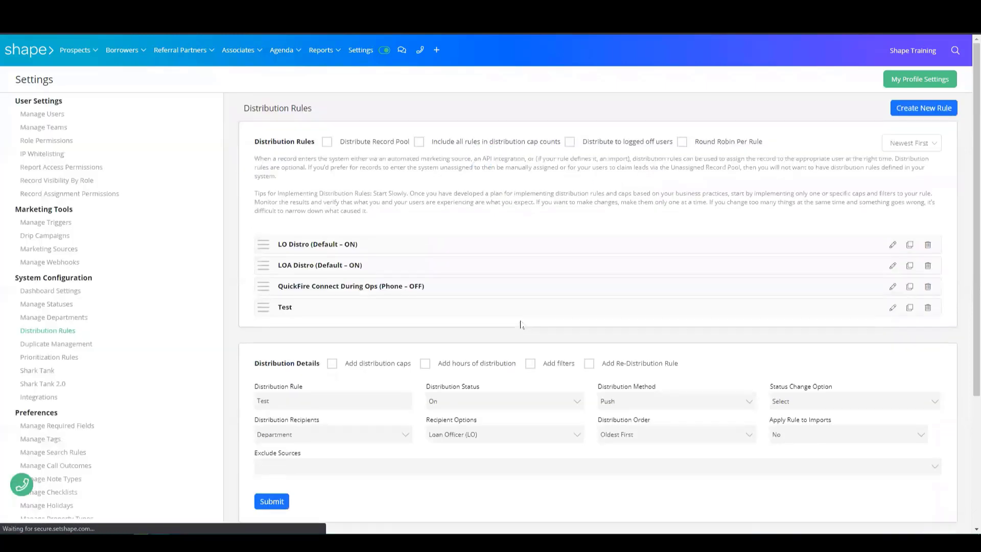
Enable filters for the Test distribution rule and add a new filter named "Test".
scroll(676, 330, "down", 3)
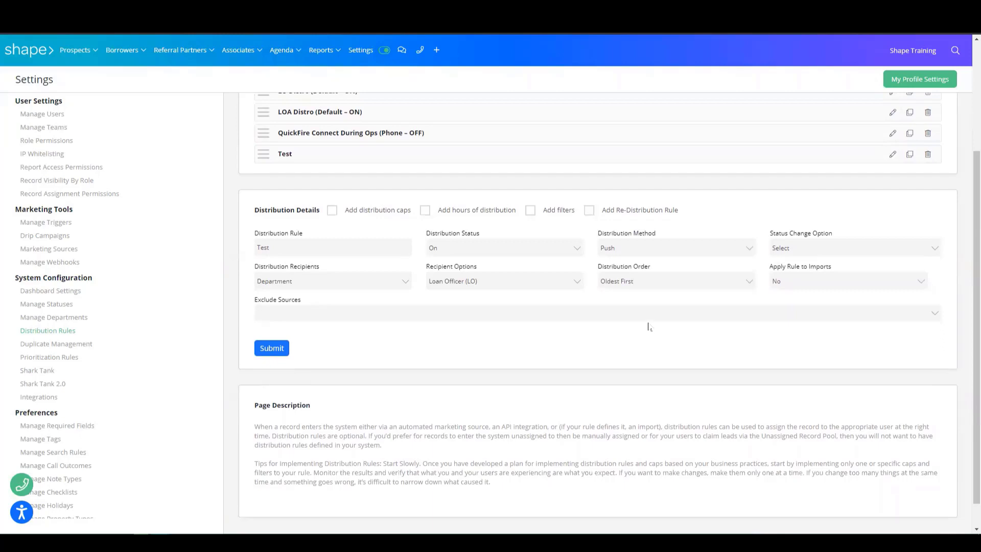
left_click(531, 212)
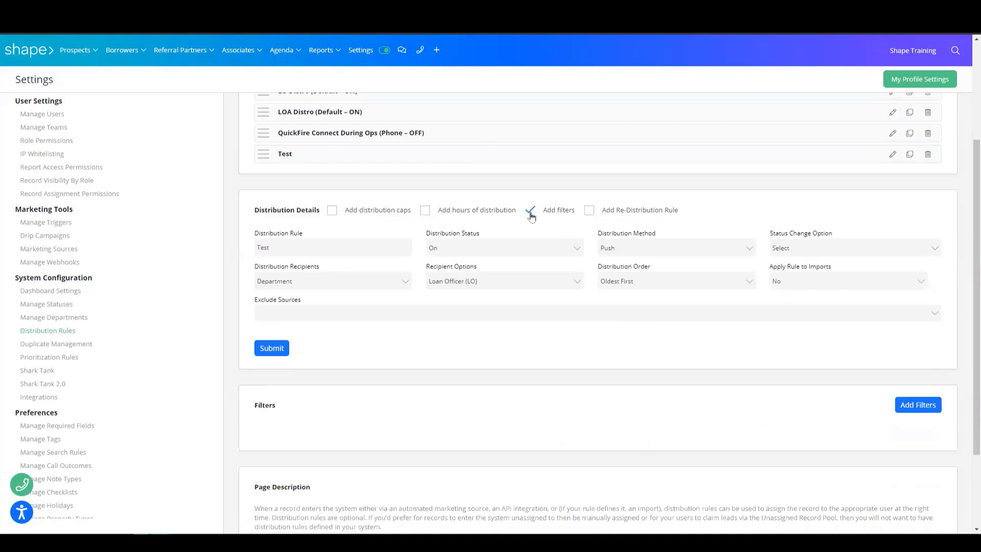
scroll(516, 305, "down", 1)
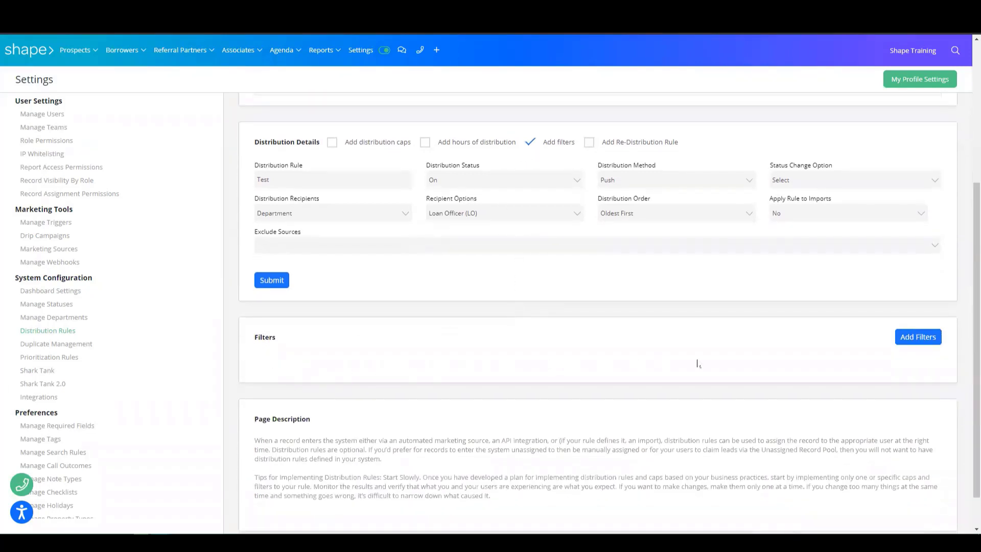
left_click(920, 347)
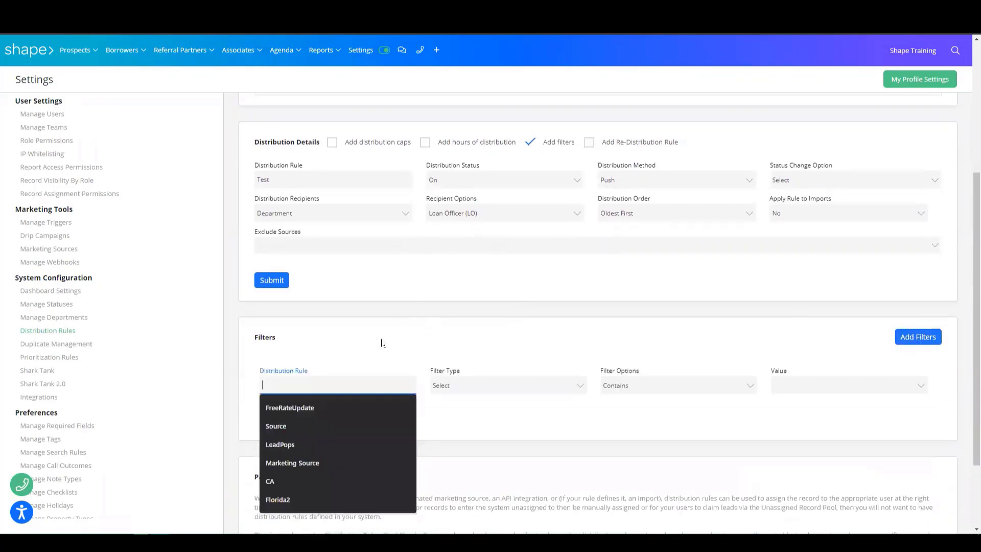
type("Test")
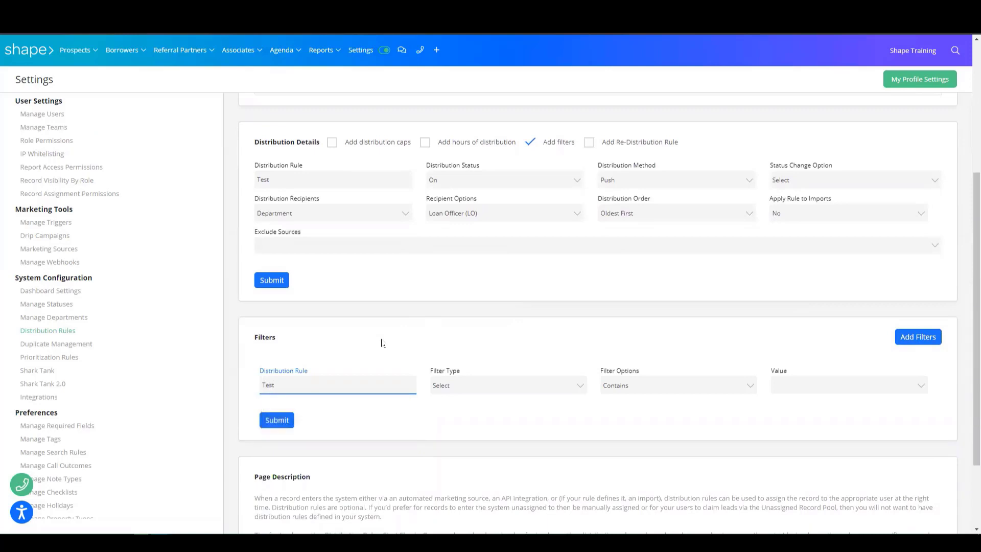
Set the new filter's type to Field and choose Source as the field it evaluates.
left_click(474, 387)
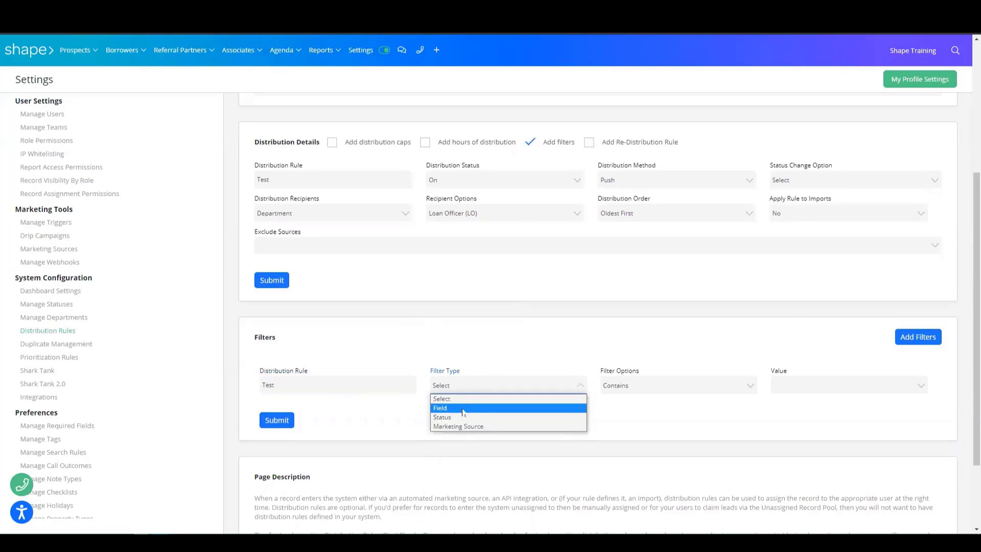
left_click(463, 408)
left_click(646, 390)
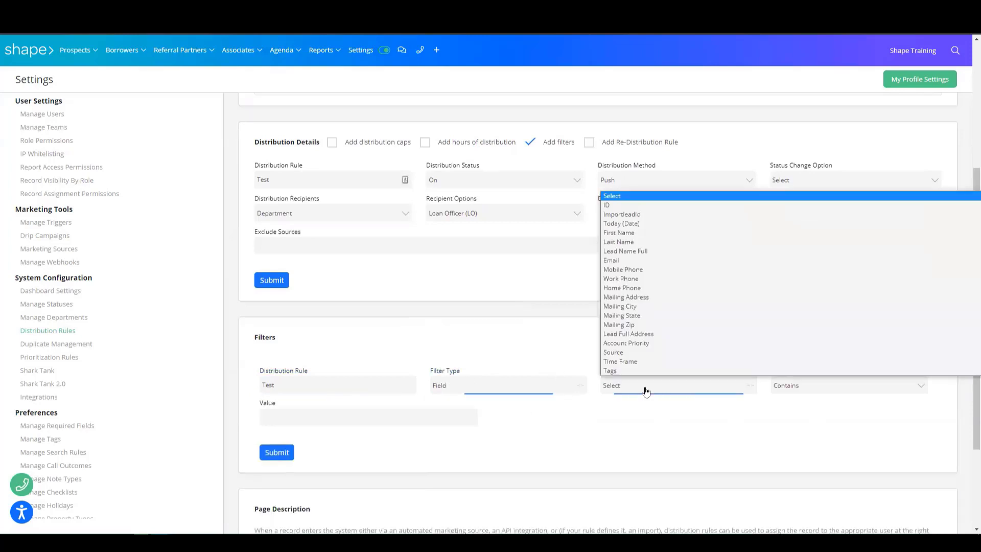
type("sp")
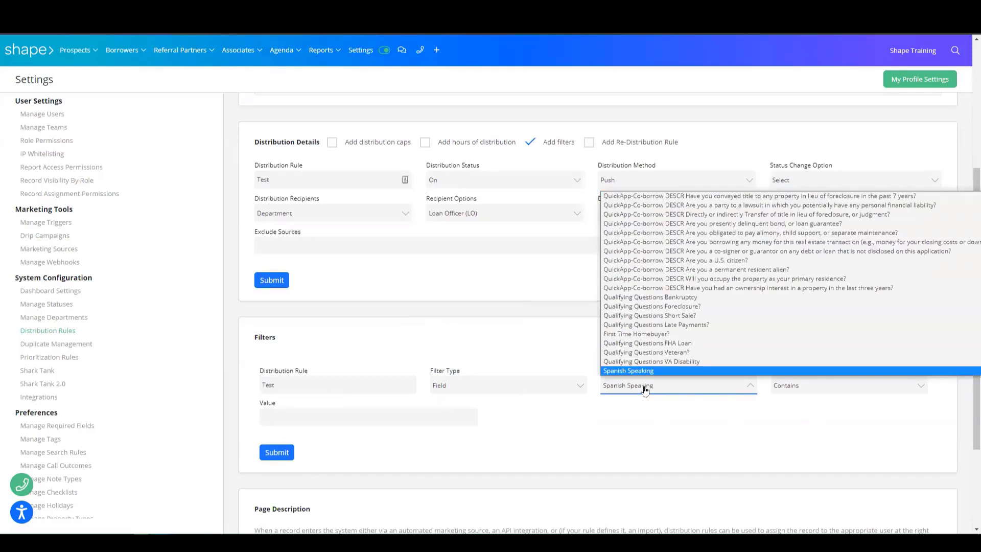
type("o")
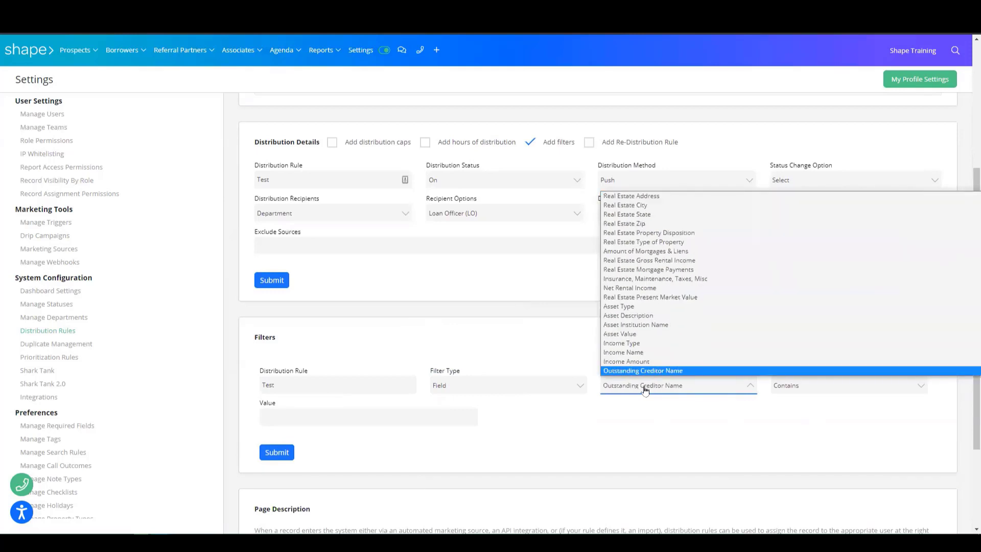
type("so")
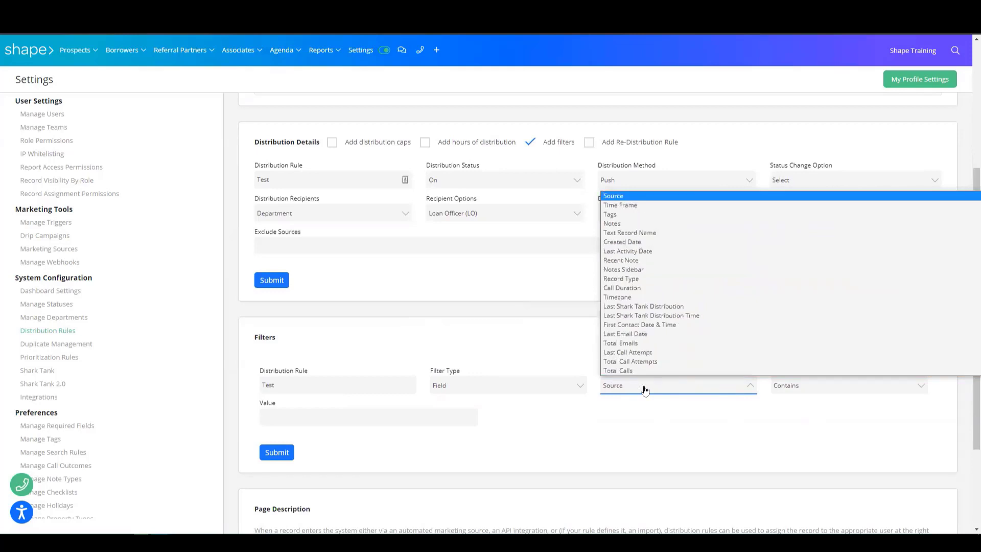
key("Return")
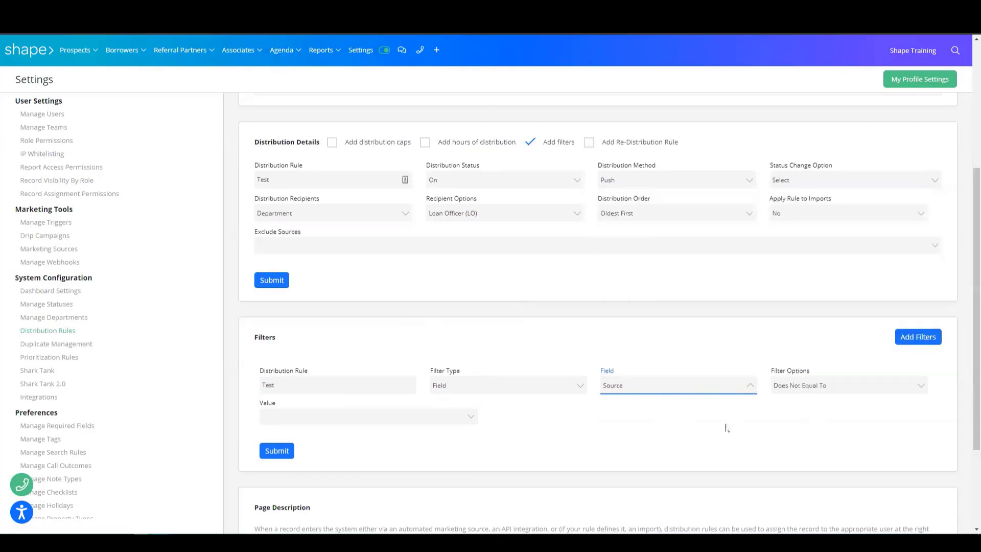
Set the filter's condition to Equal To with the marketing source Test as its value, and submit the filter.
left_click(788, 389)
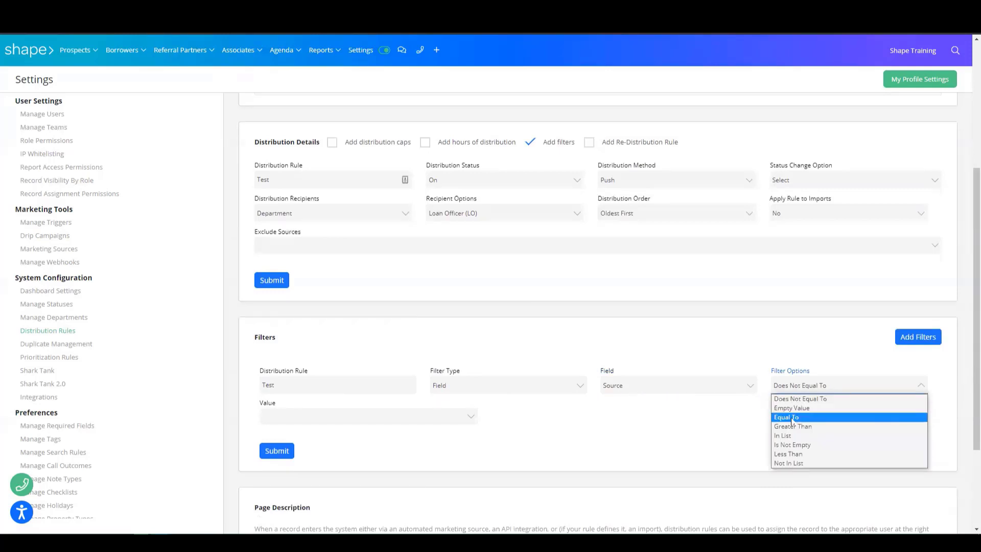
left_click(792, 419)
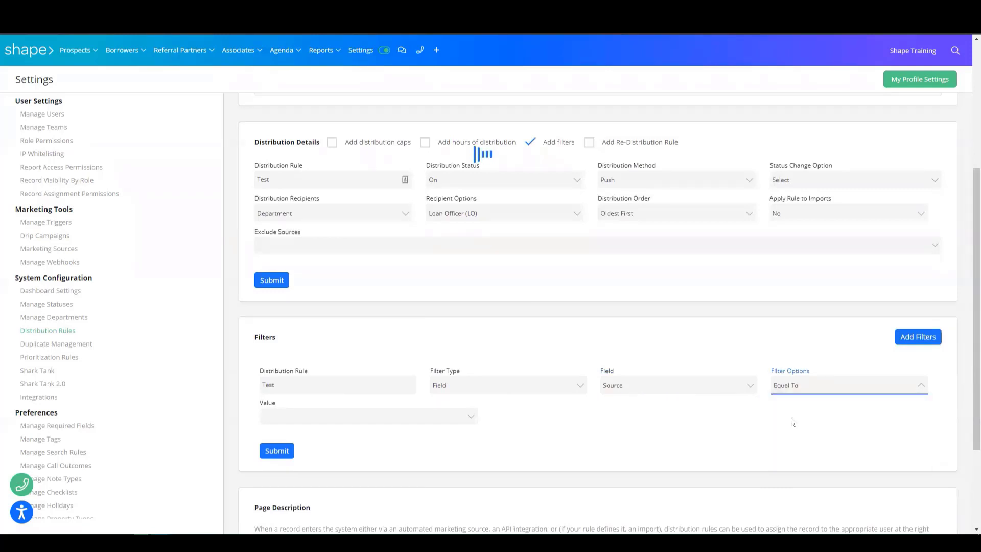
left_click(360, 418)
scroll(345, 386, "down", 3)
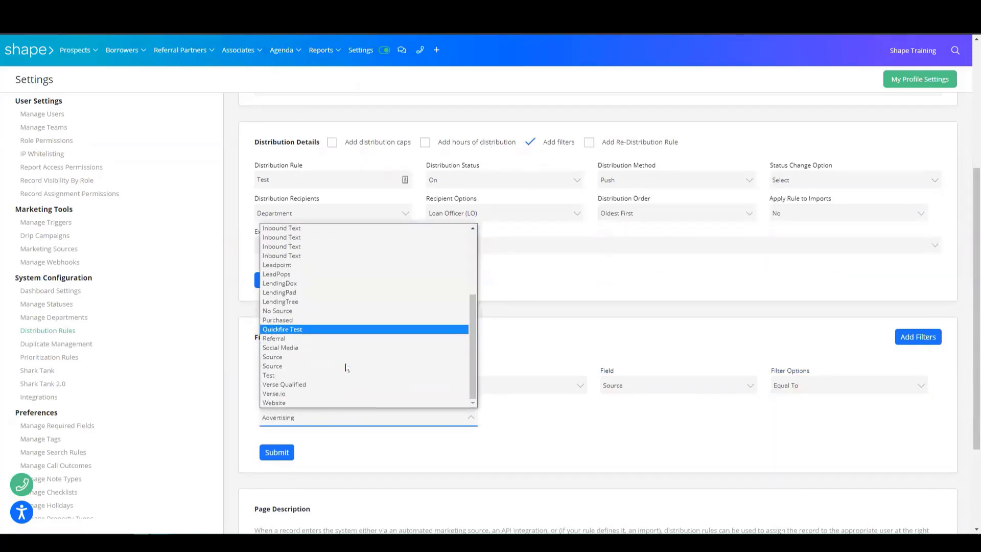
left_click(280, 376)
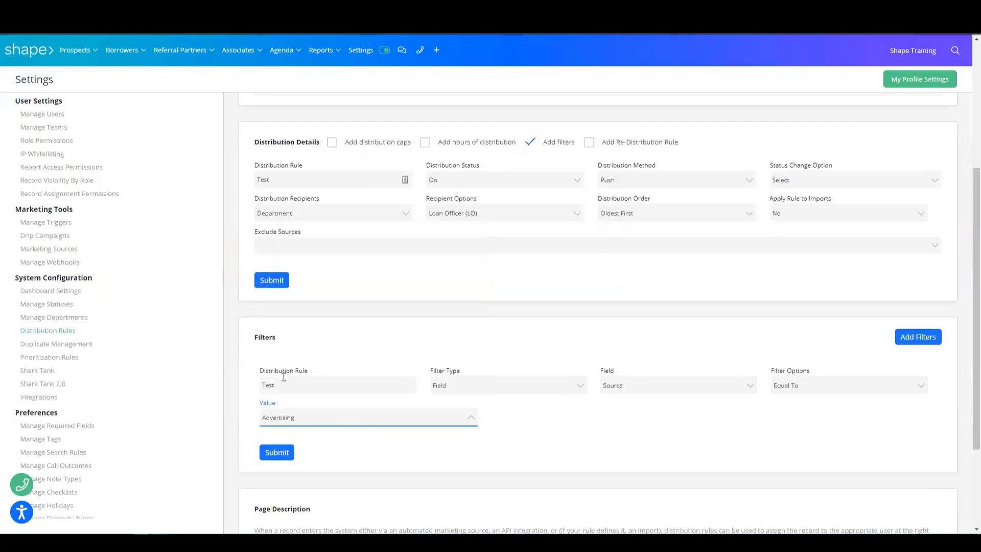
left_click(286, 454)
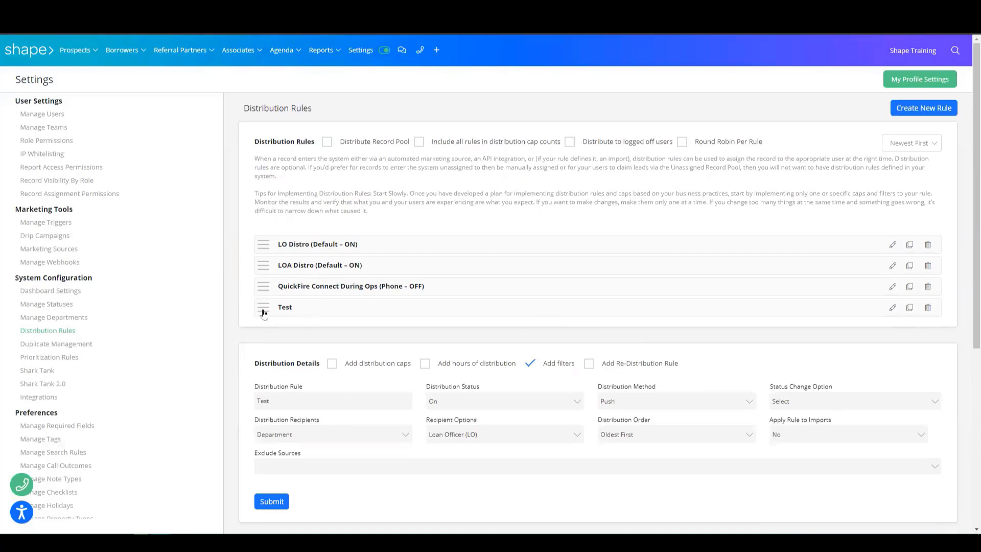
Move the Test rule to the first position in the distribution rules list, above LO Distro (Default – ON).
left_click_drag(263, 312, 264, 247)
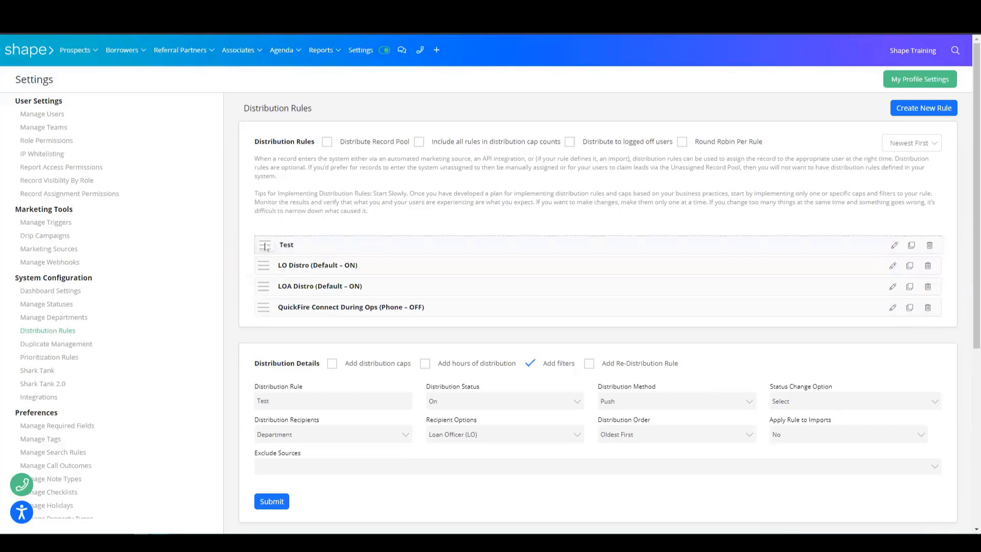